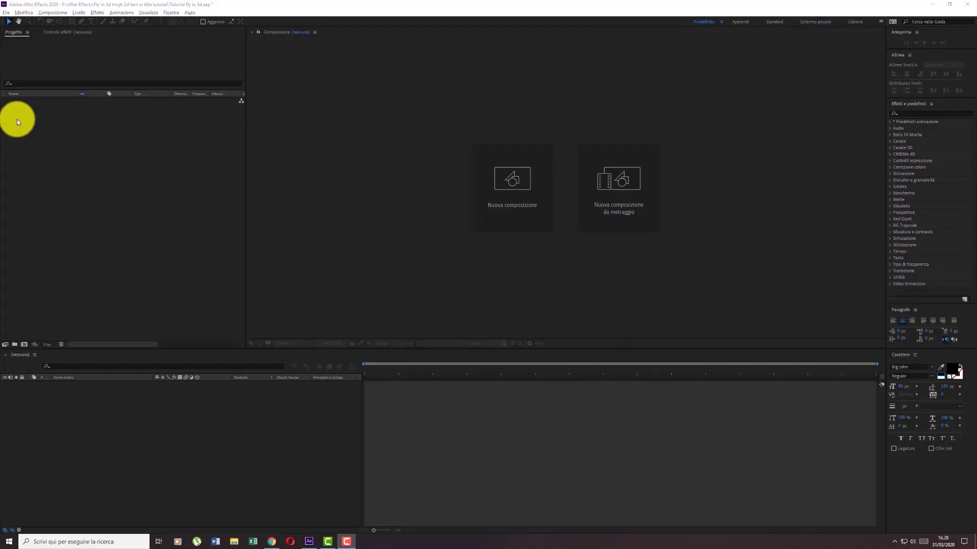
Import the New Zealand.mp4 clip into the project
right_click(17, 122)
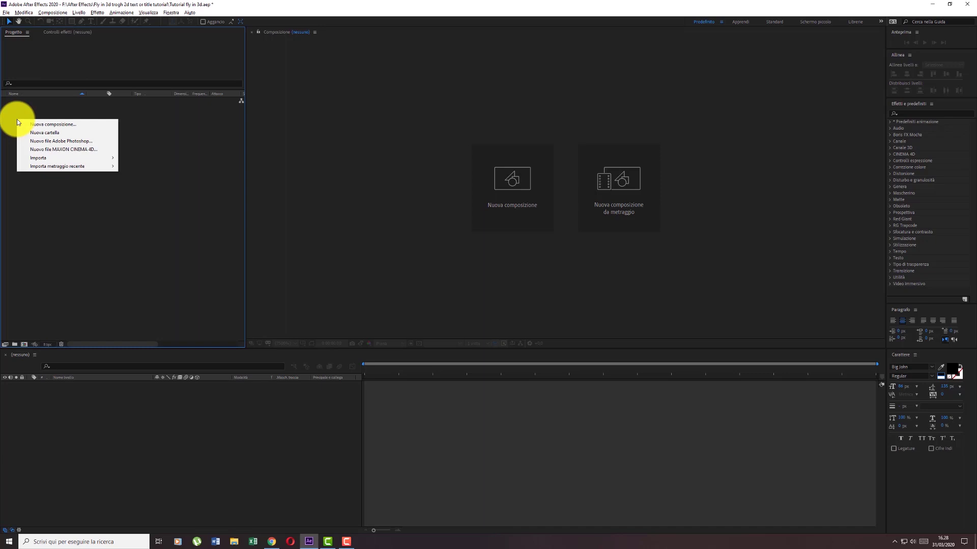
mouse_move(70, 160)
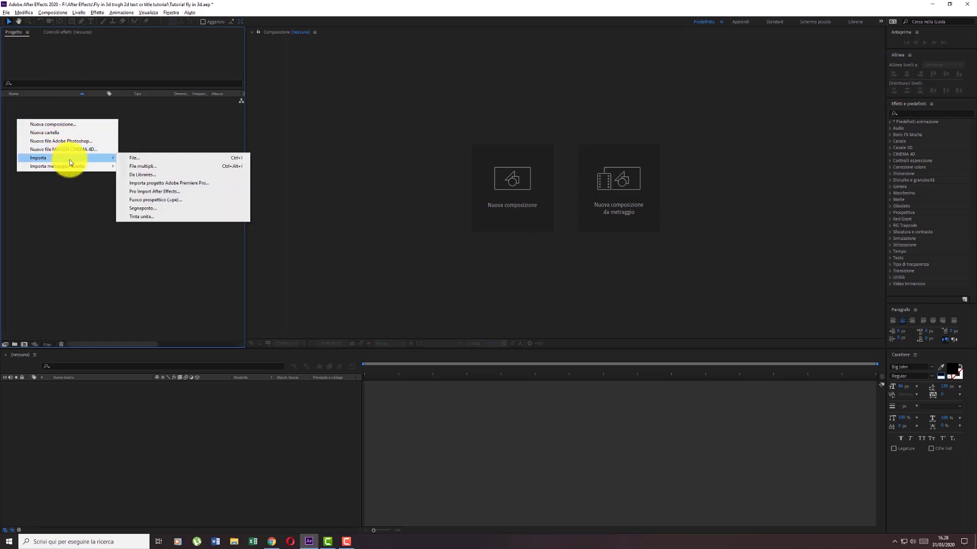
left_click(122, 158)
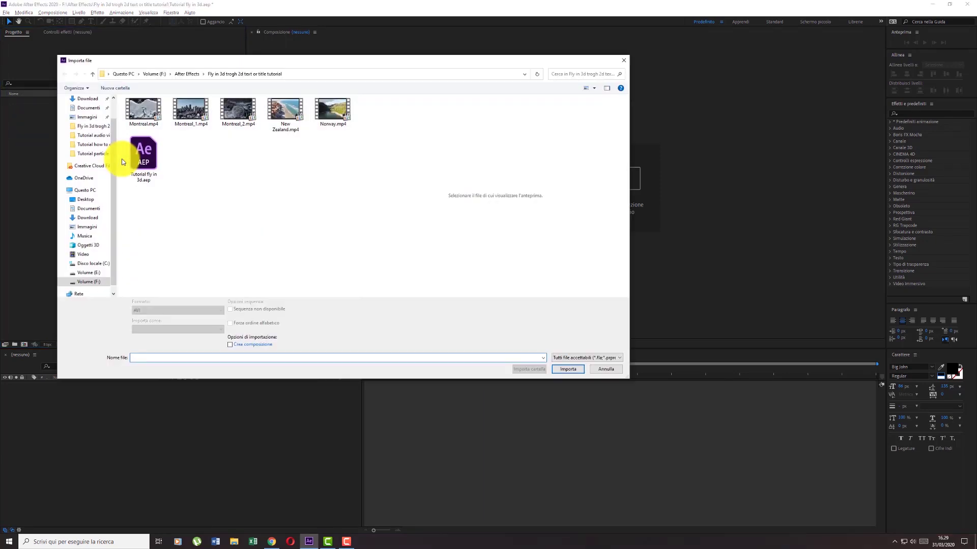
left_click(284, 128)
left_click(574, 370)
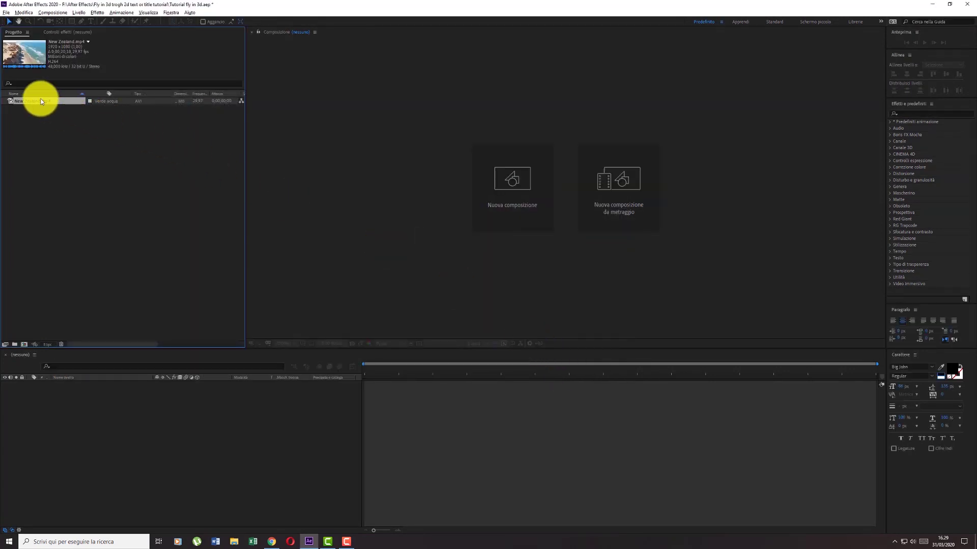
Create a composition from New Zealand.mp4 and scrub through the footage to preview it
right_click(42, 102)
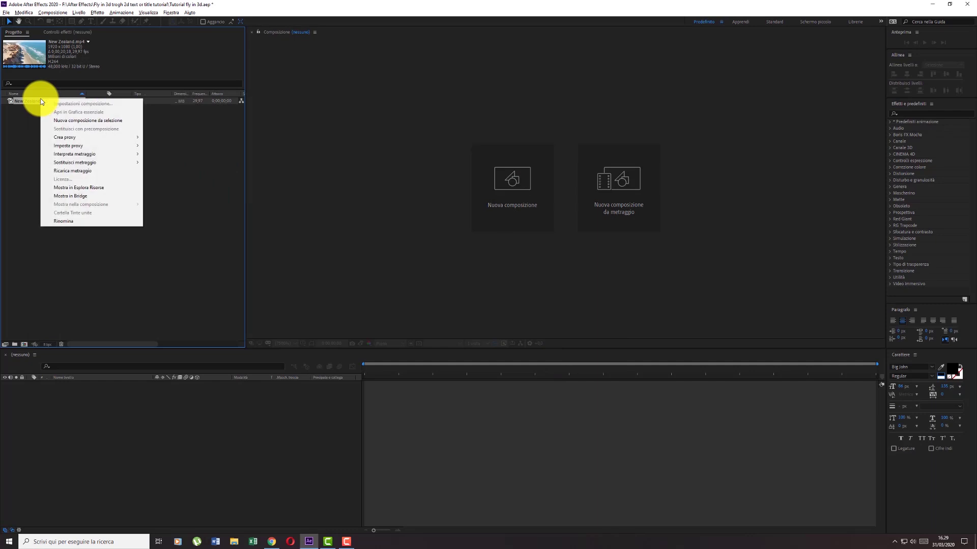
left_click(90, 123)
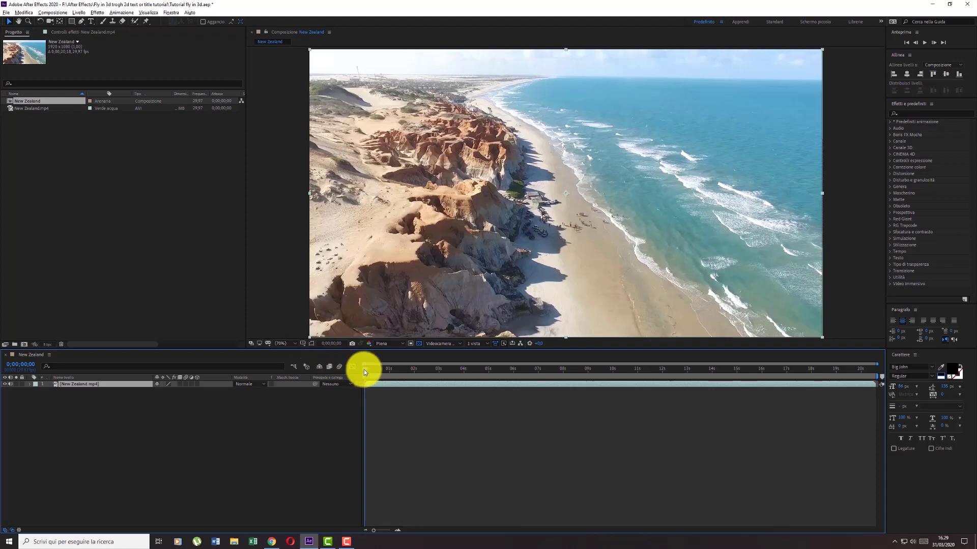
mouse_move(364, 369)
left_mouse_down()
mouse_move(372, 395)
mouse_move(343, 400)
left_mouse_up()
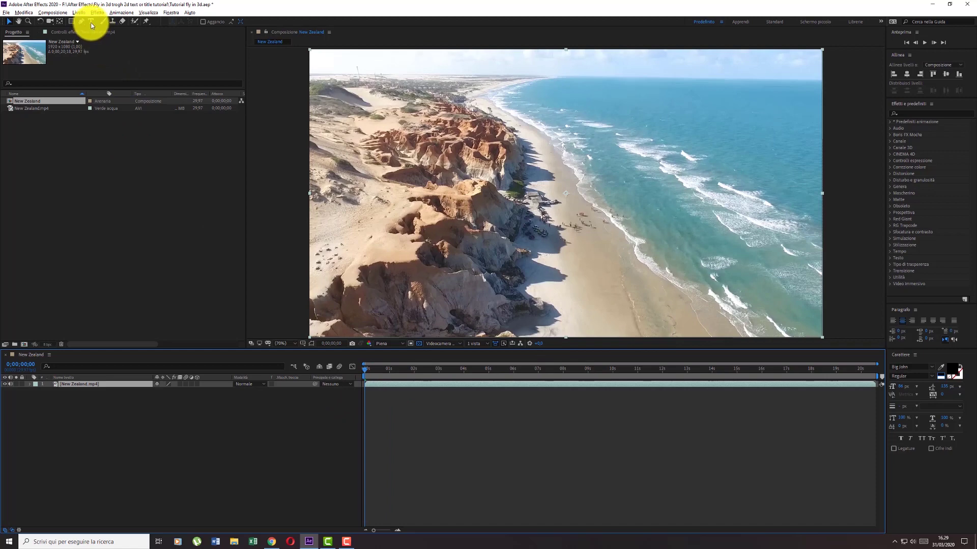
Search 'trac' and drop Tracciatore videocamera 3D onto the beach footage so it gets analysed
left_click(933, 115)
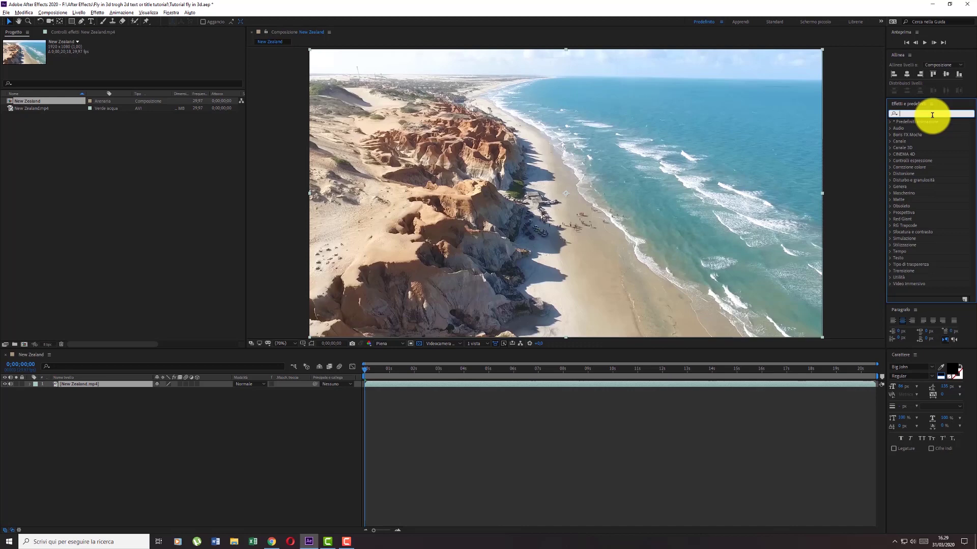
type("t")
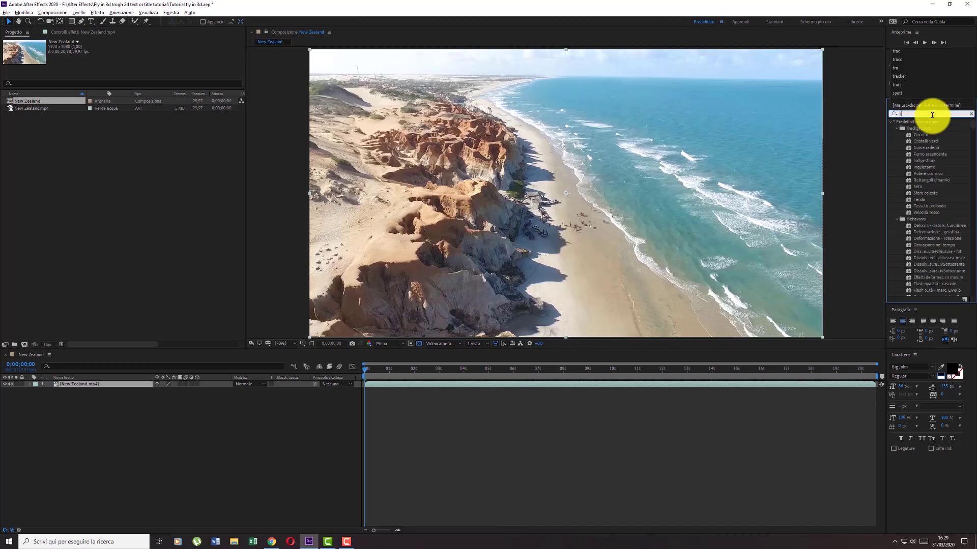
type("ra")
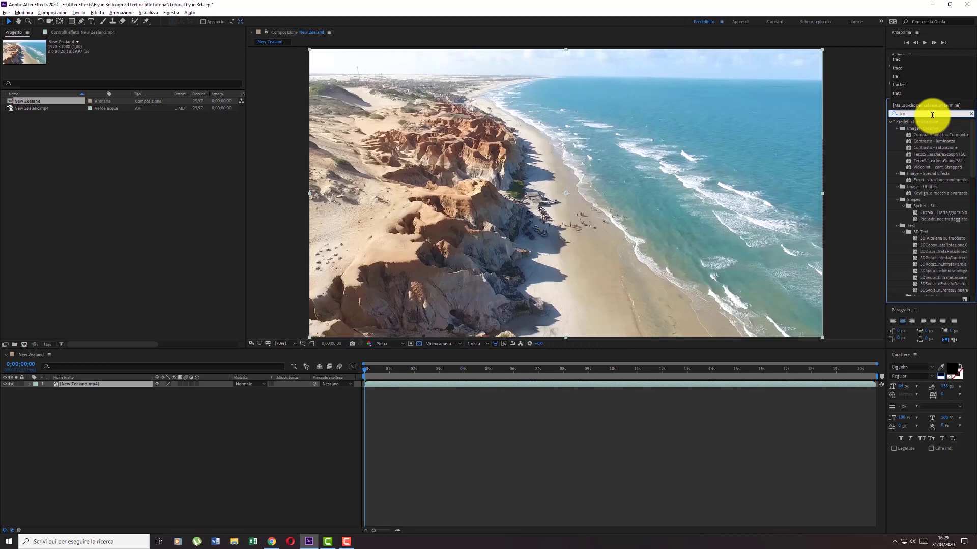
type("c")
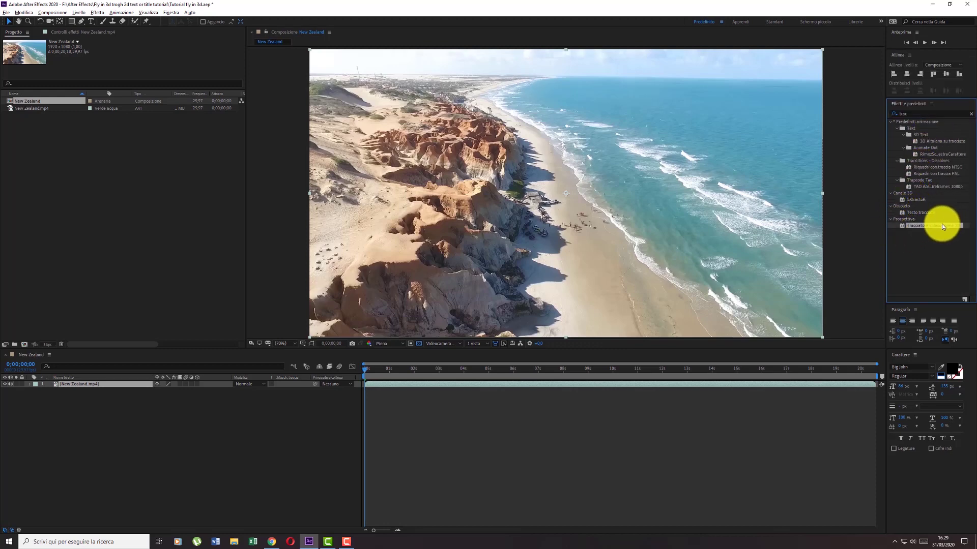
left_click_drag(942, 225, 660, 216)
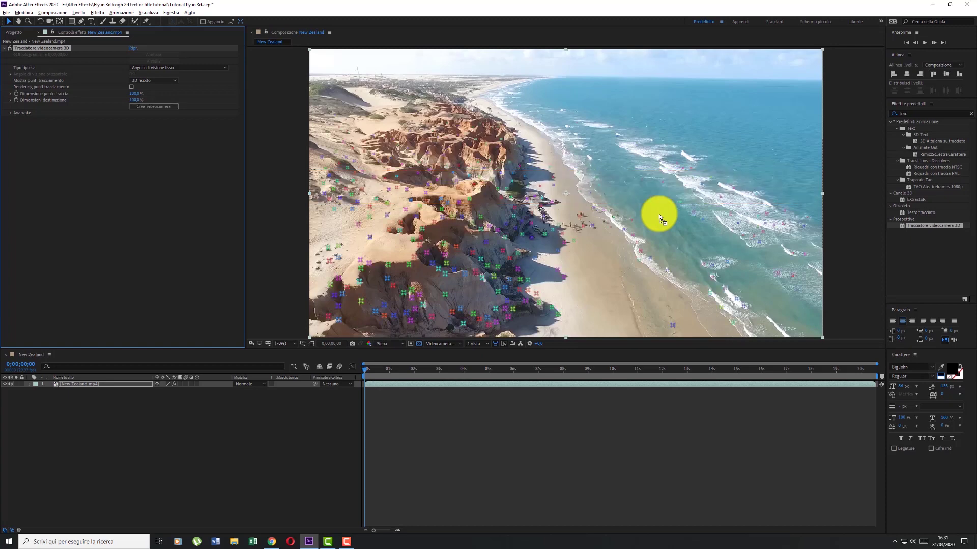
Pick track points on the cliff and create a null and camera from that target
left_click(481, 215)
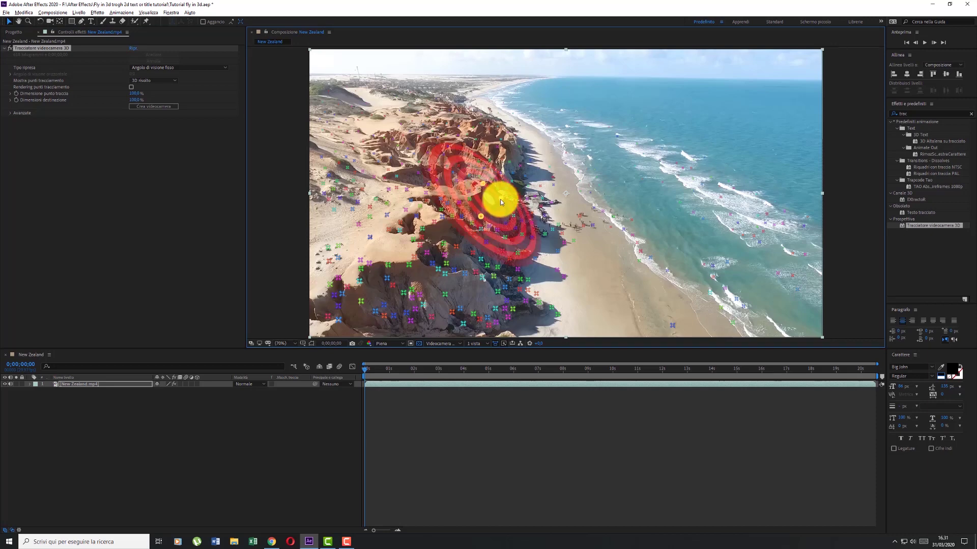
right_click(492, 205)
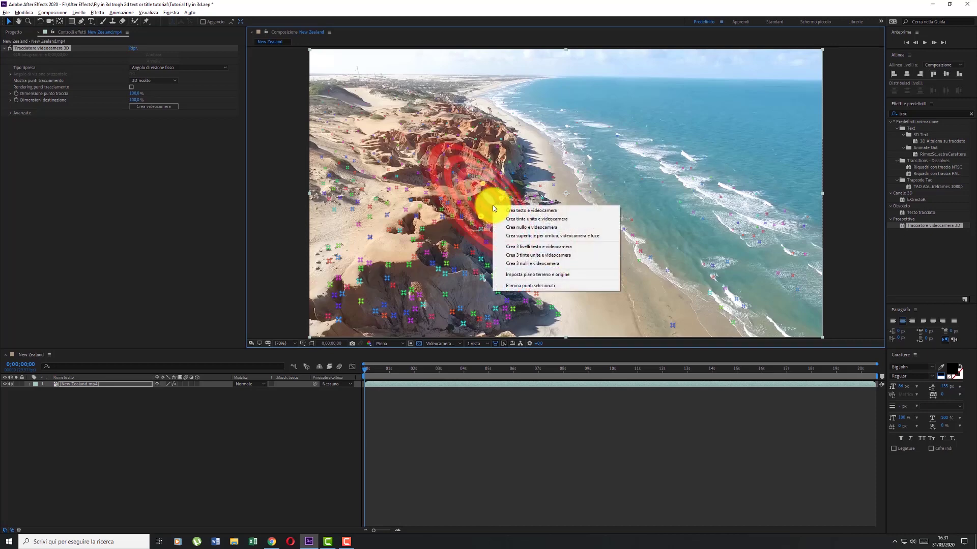
left_click(530, 227)
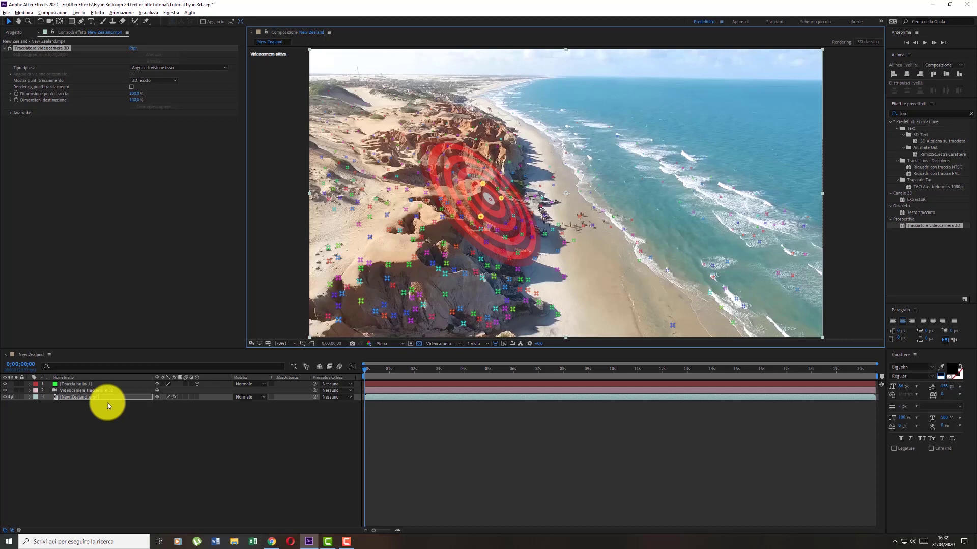
Add a 'NEW ZEALAND' text layer over the footage and move it down and right
left_click(97, 383)
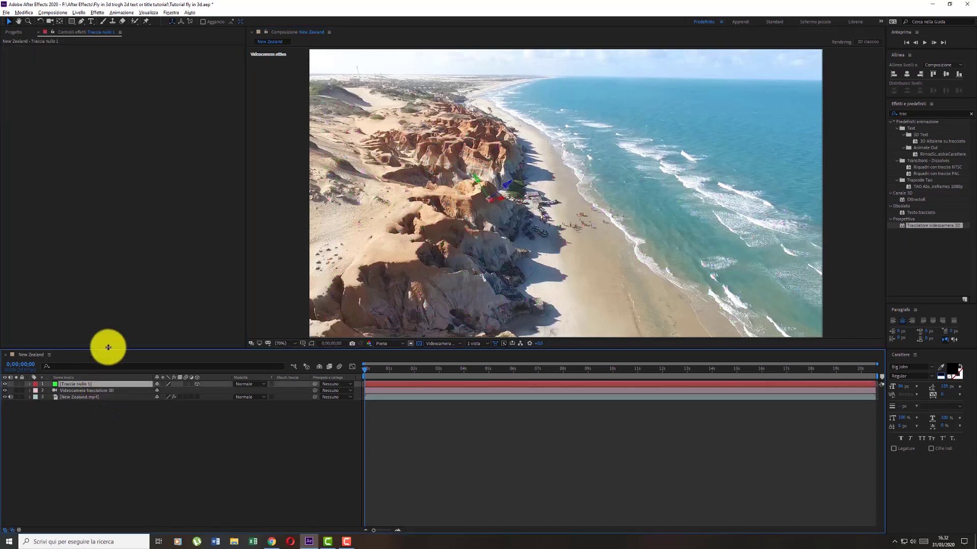
left_click(90, 22)
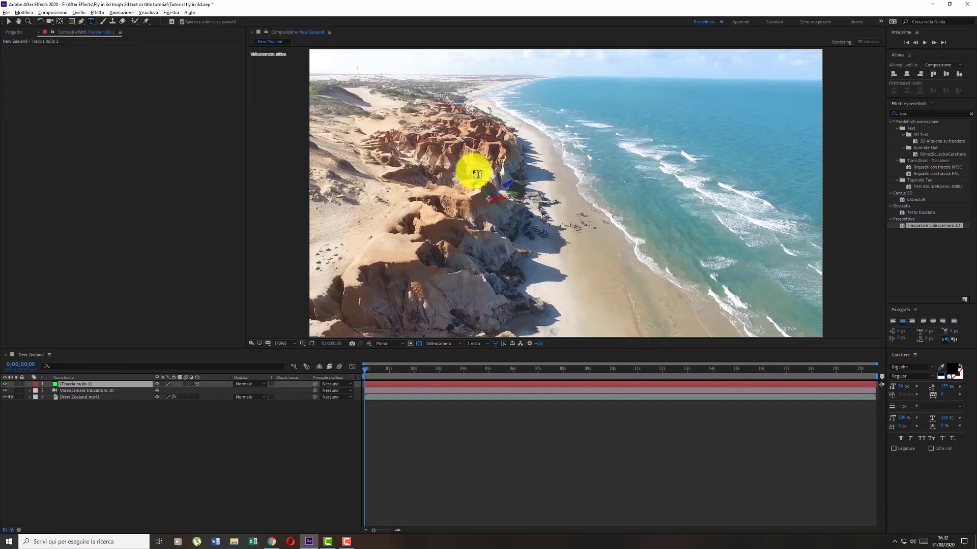
left_click(473, 168)
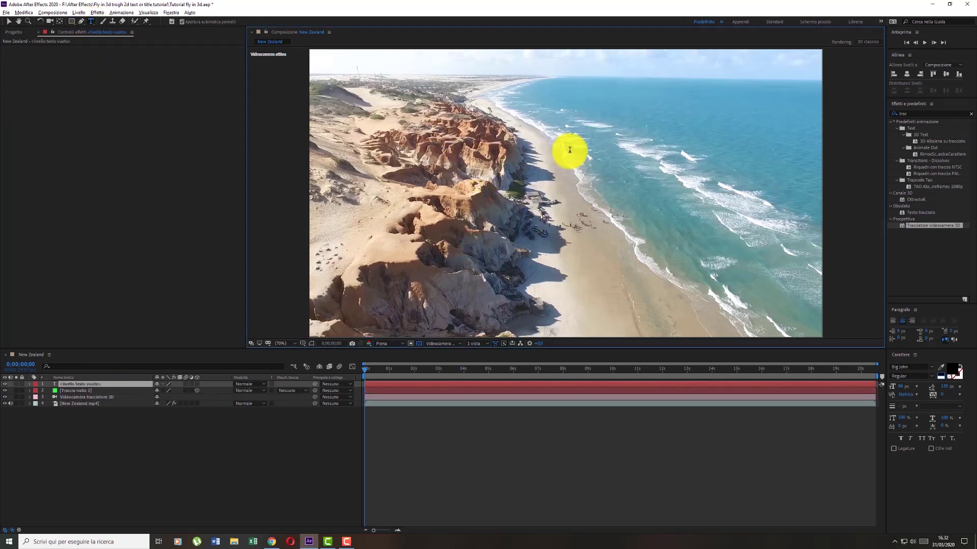
type("n")
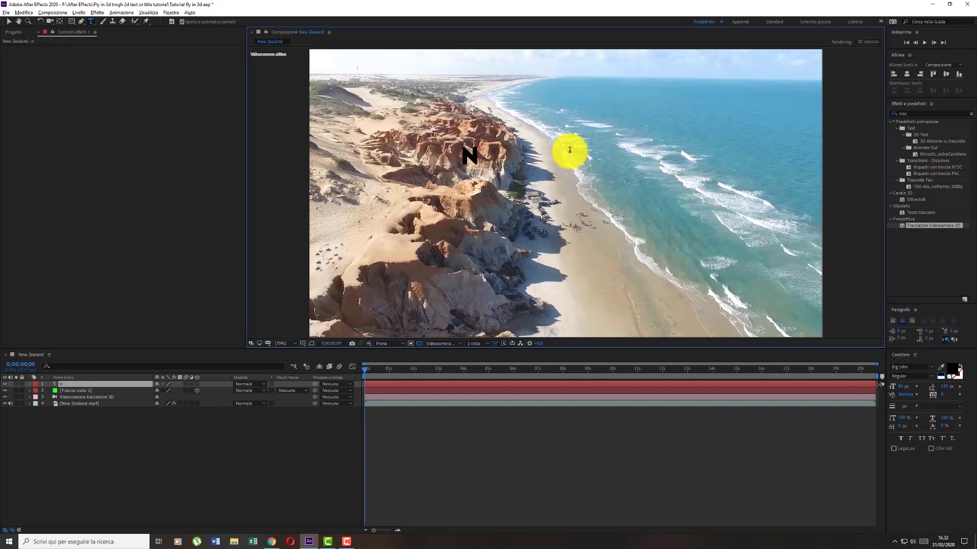
type("ew z")
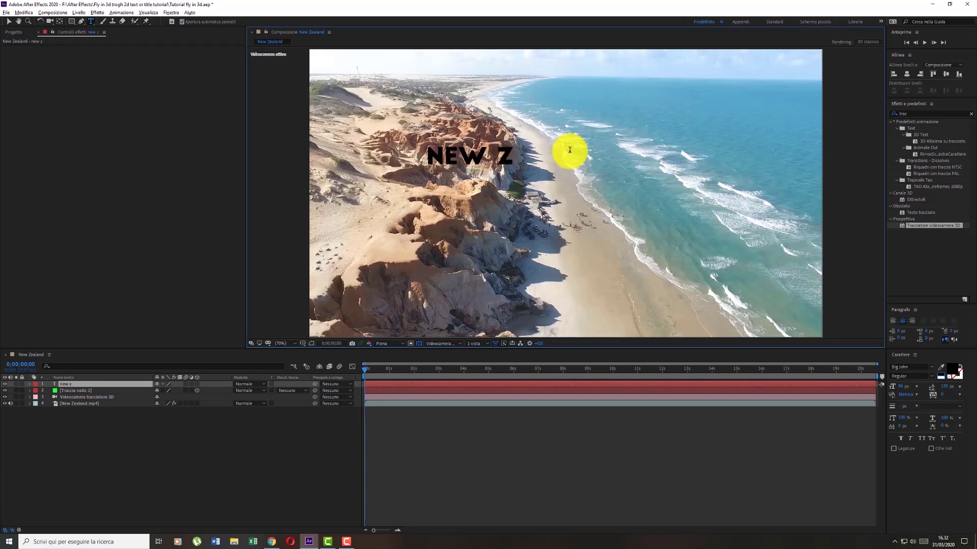
type("ealand")
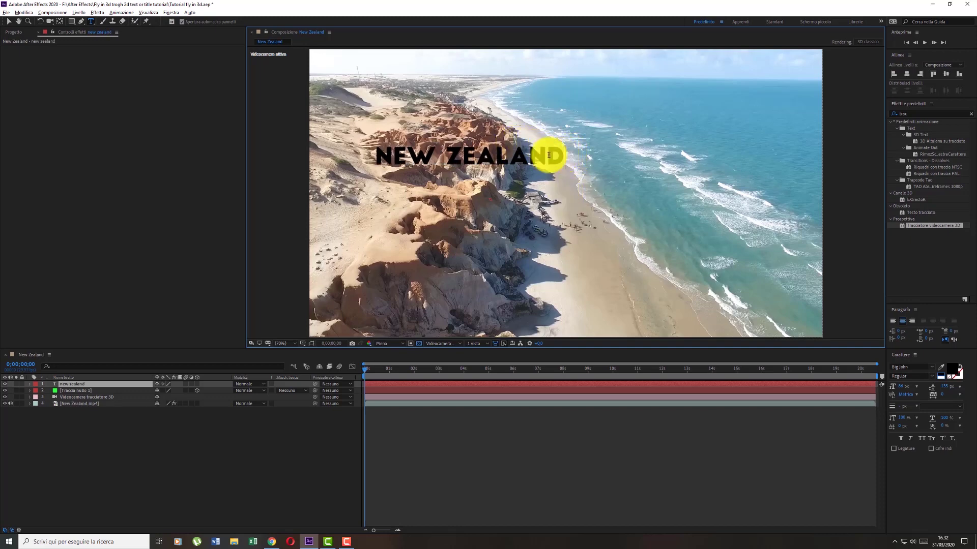
left_click(8, 22)
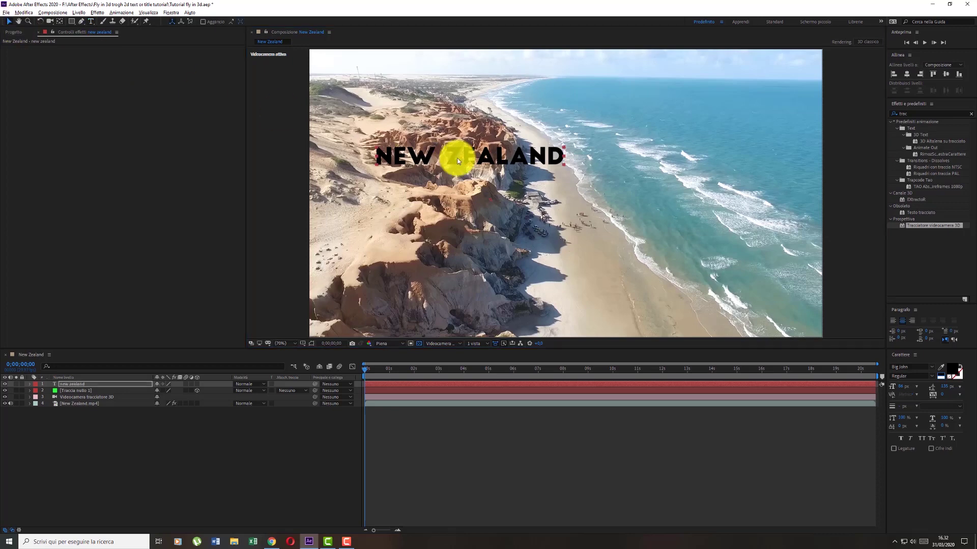
mouse_move(464, 160)
left_mouse_down()
mouse_move(517, 189)
mouse_move(534, 176)
left_mouse_up()
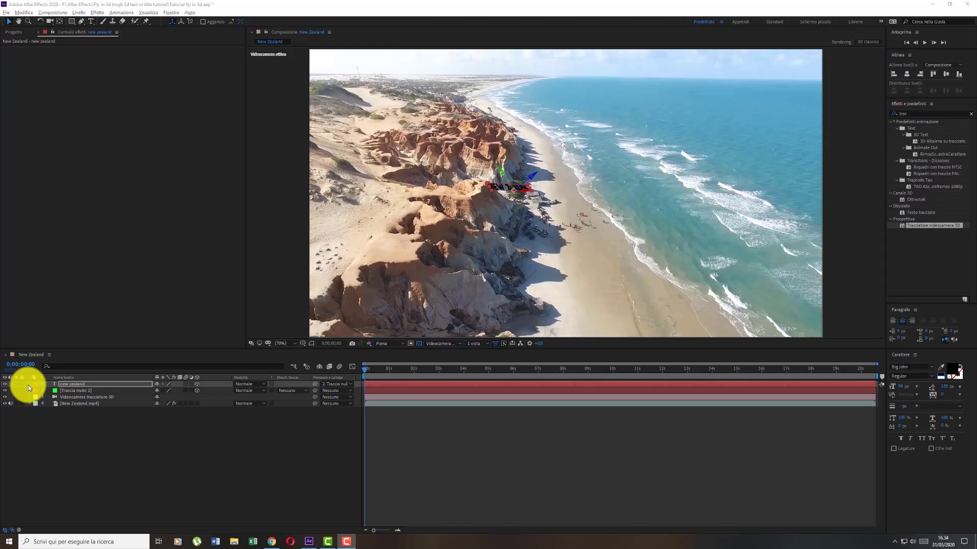
Scale the NEW ZEALAND text layer to 246%, then enlarge it further to 334%
left_click(29, 385)
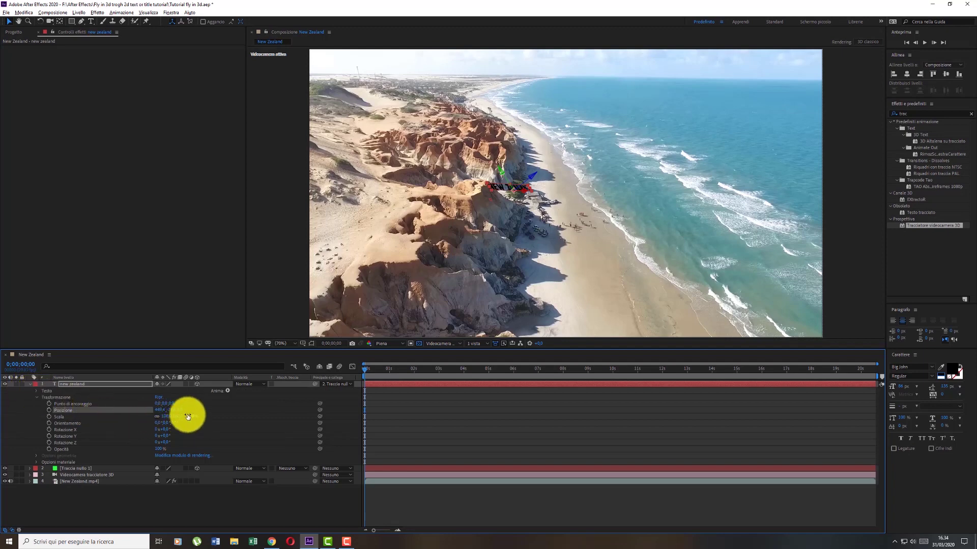
type("246")
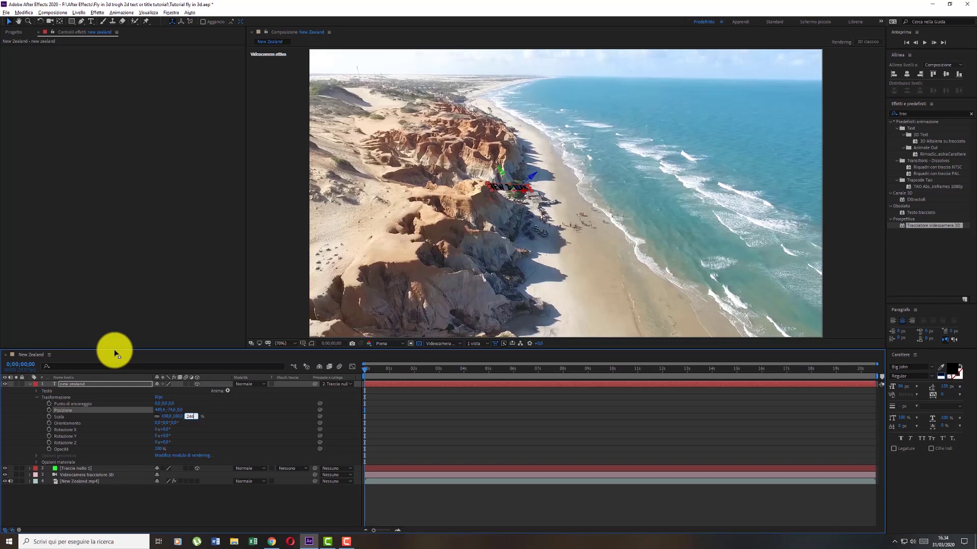
key("Return")
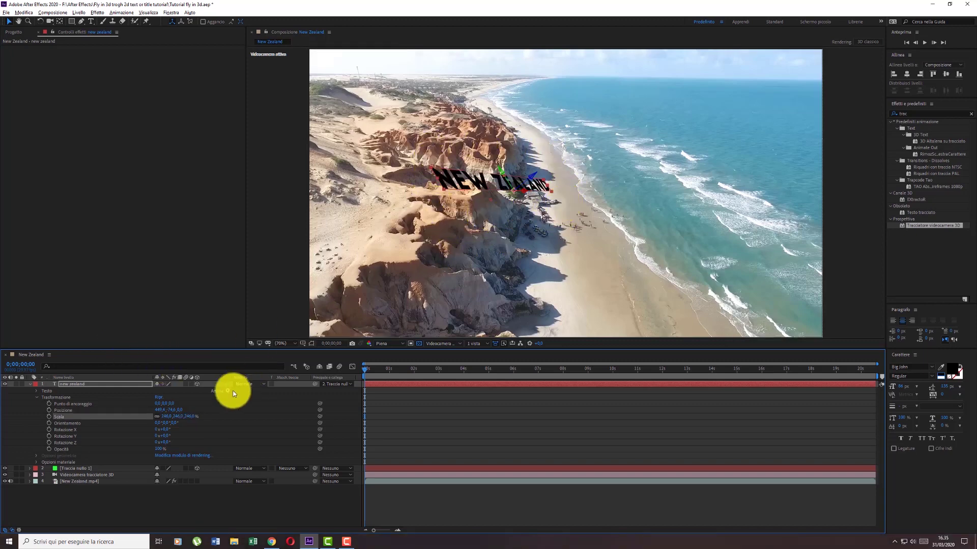
left_click_drag(189, 417, 224, 418)
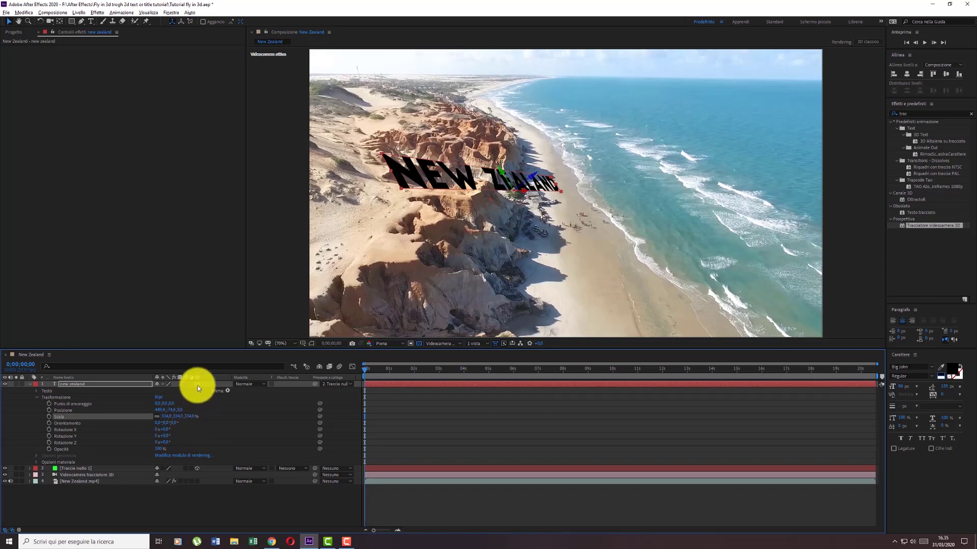
left_click(29, 384)
left_click(65, 385)
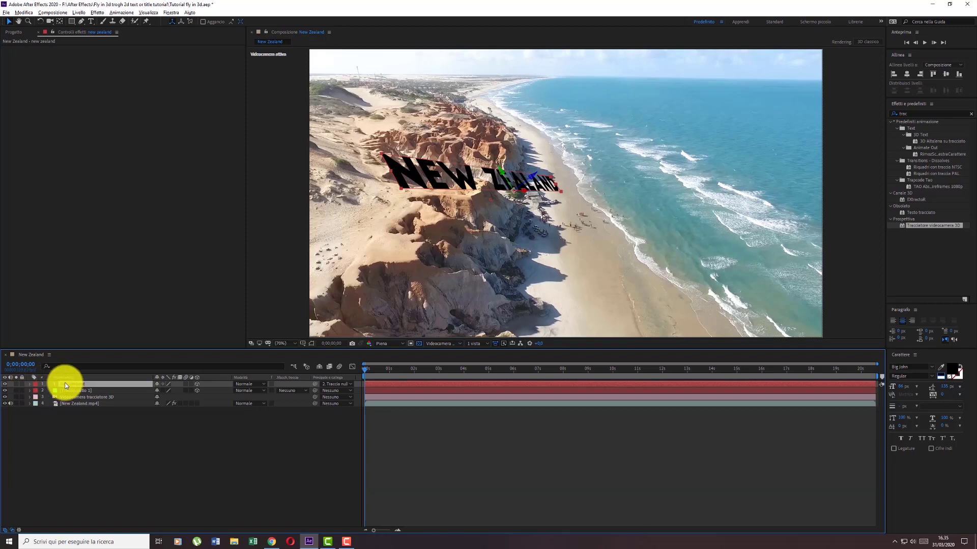
right_click(65, 385)
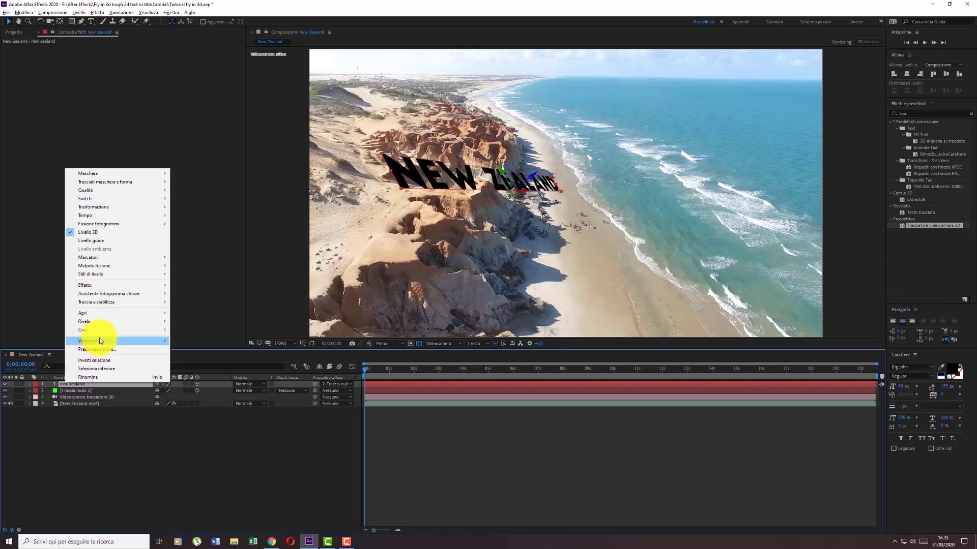
Duplicate the NEW ZEALAND text layer with Ctrl+D to get 'New zealand 2'
mouse_move(99, 340)
left_click(217, 6)
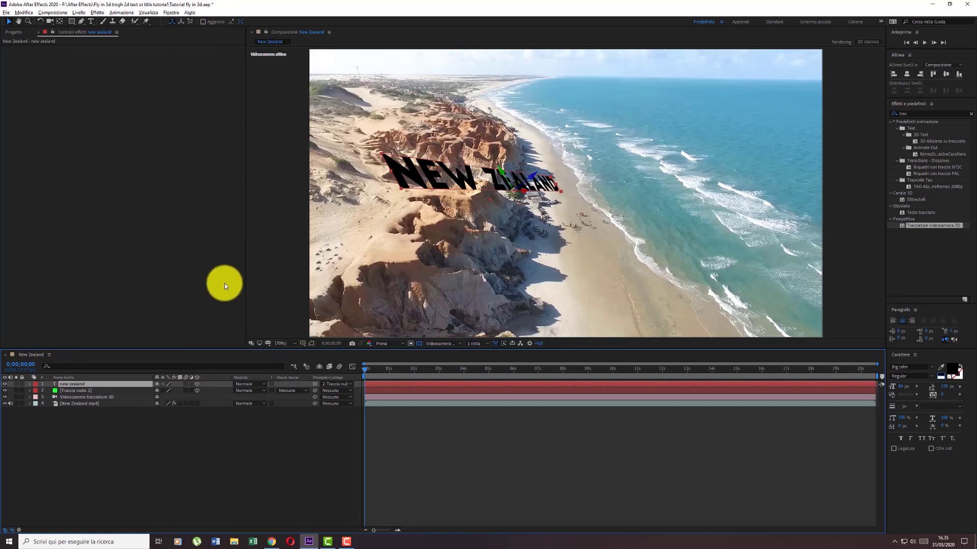
key("ctrl+d")
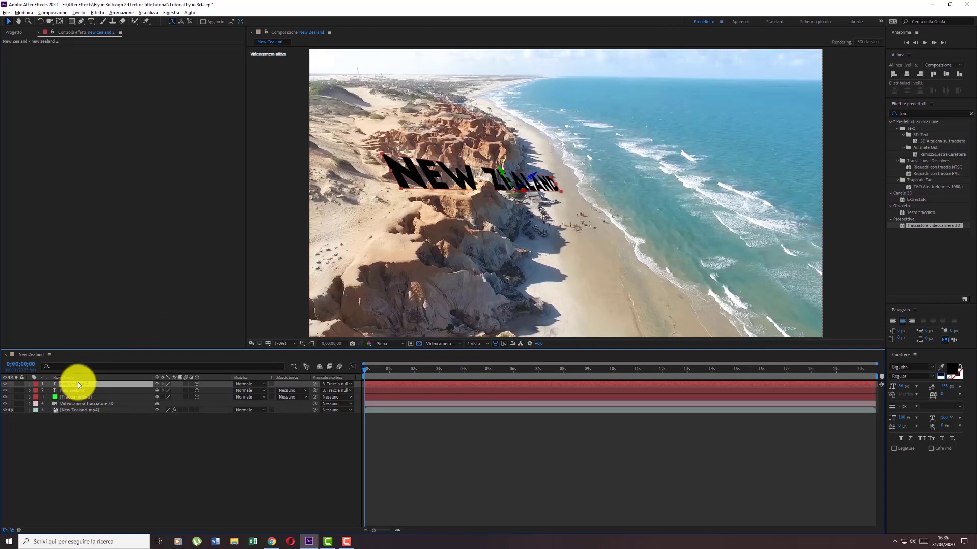
Make the duplicate text white, tilt it upright via X Rotation, and shift it right and down
left_click(942, 381)
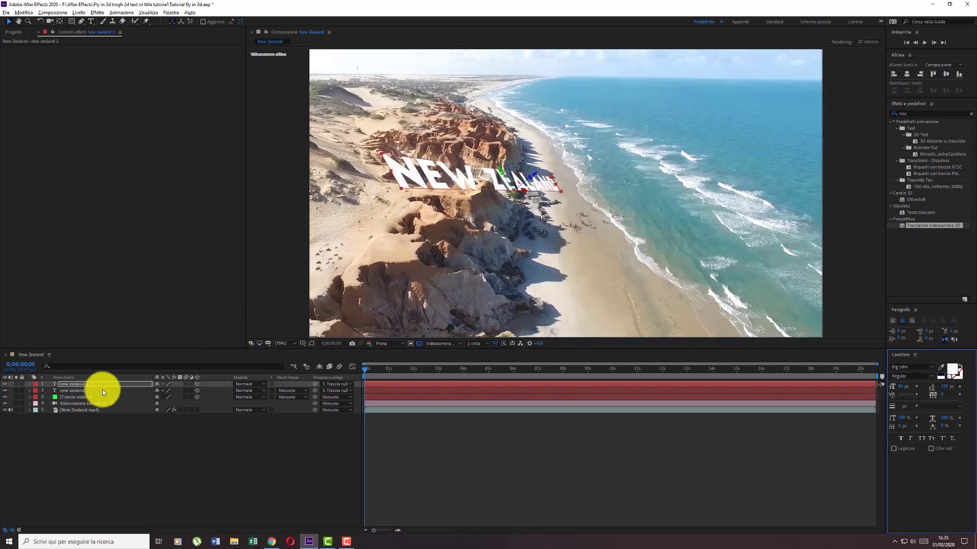
left_click(29, 385)
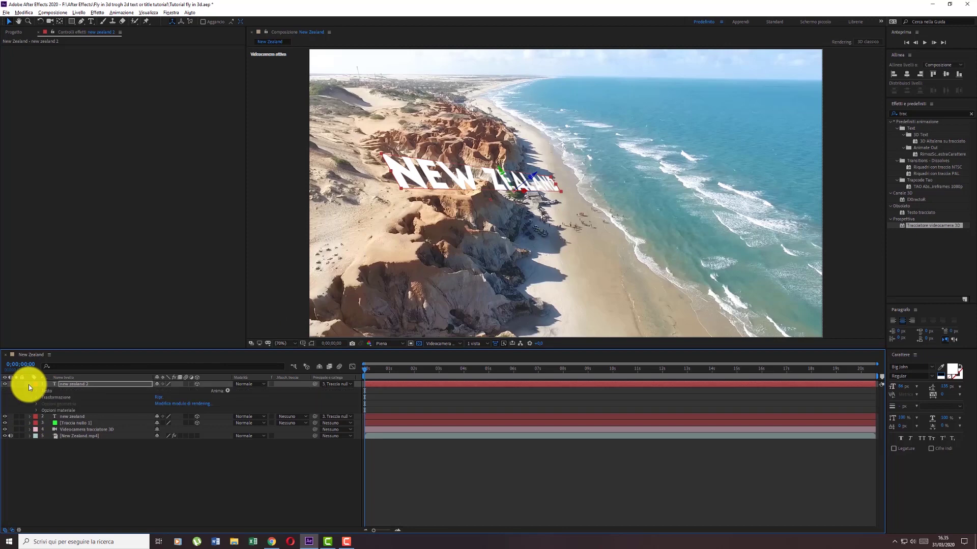
left_click(35, 397)
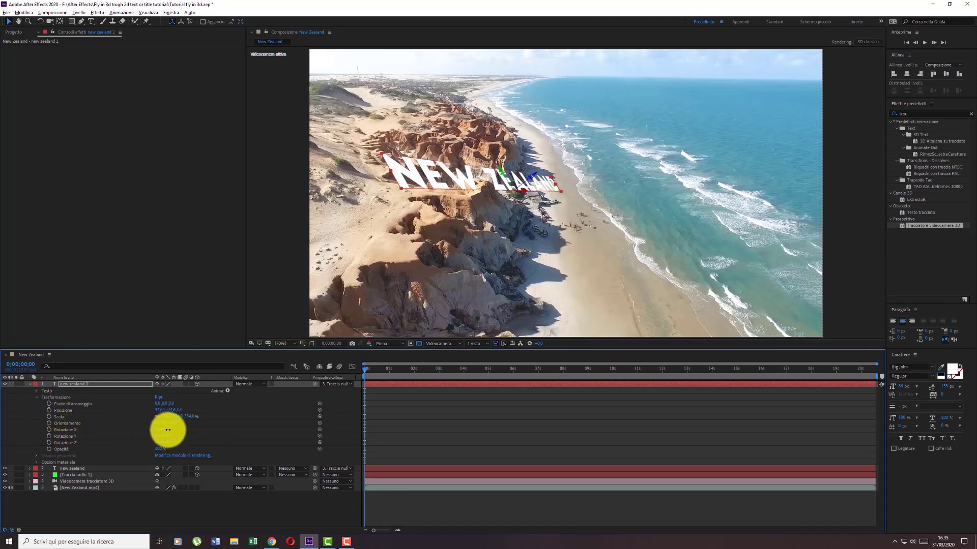
left_click_drag(168, 430, 178, 429)
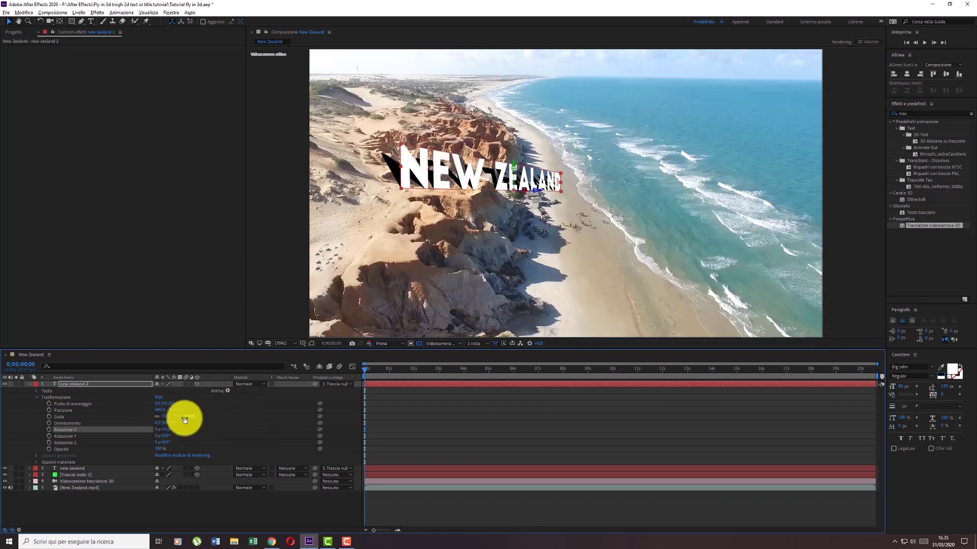
left_click_drag(172, 410, 246, 416)
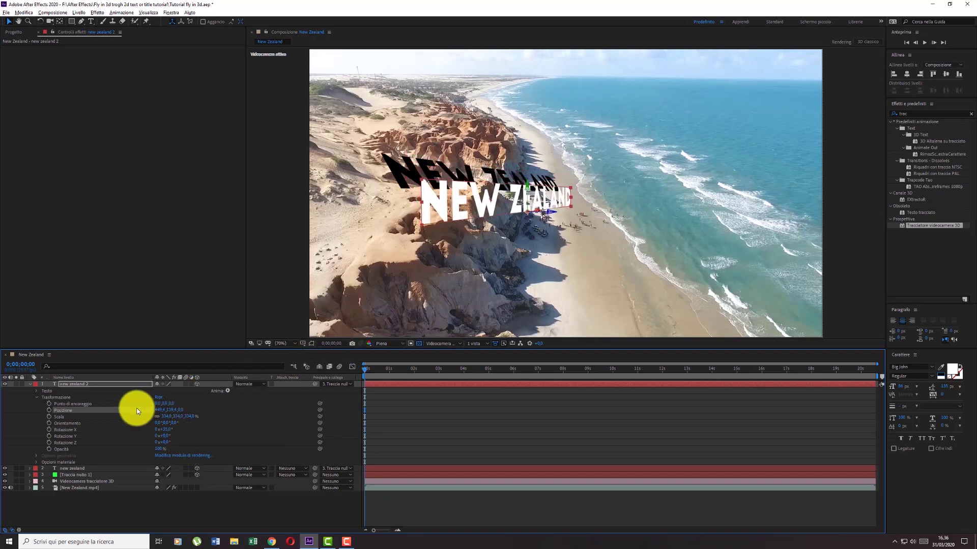
left_click(78, 469)
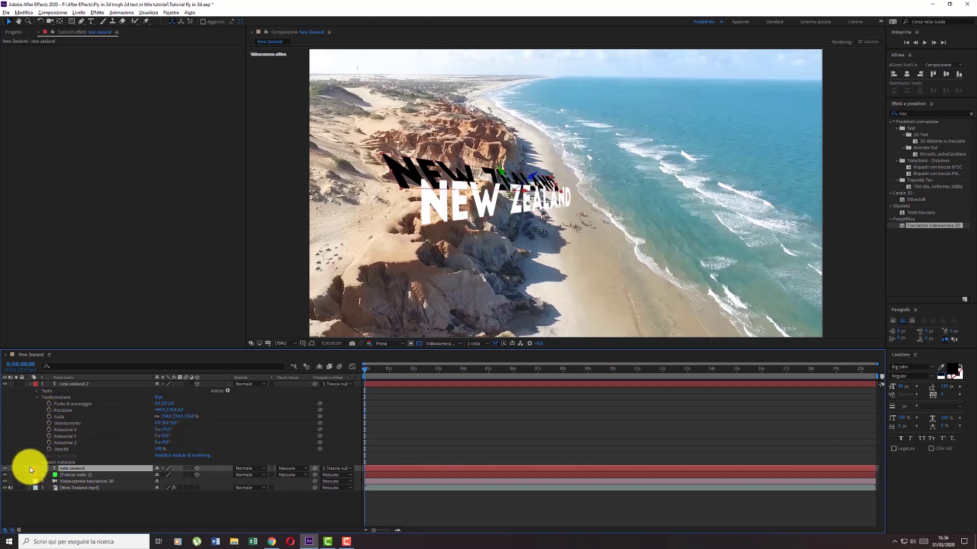
Adjust the black text's Z Rotation and Position so it sits along the cliffs
left_click(30, 469)
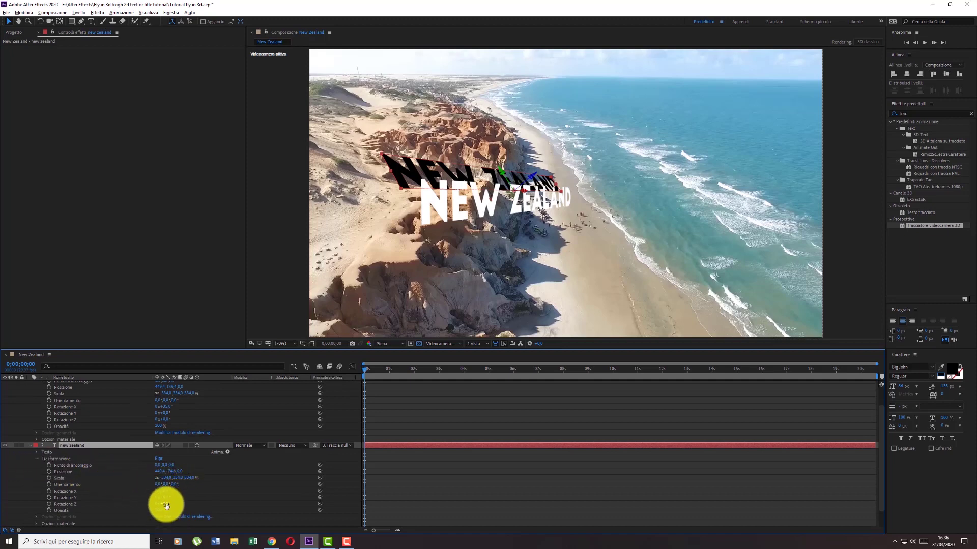
left_click_drag(168, 504, 167, 505)
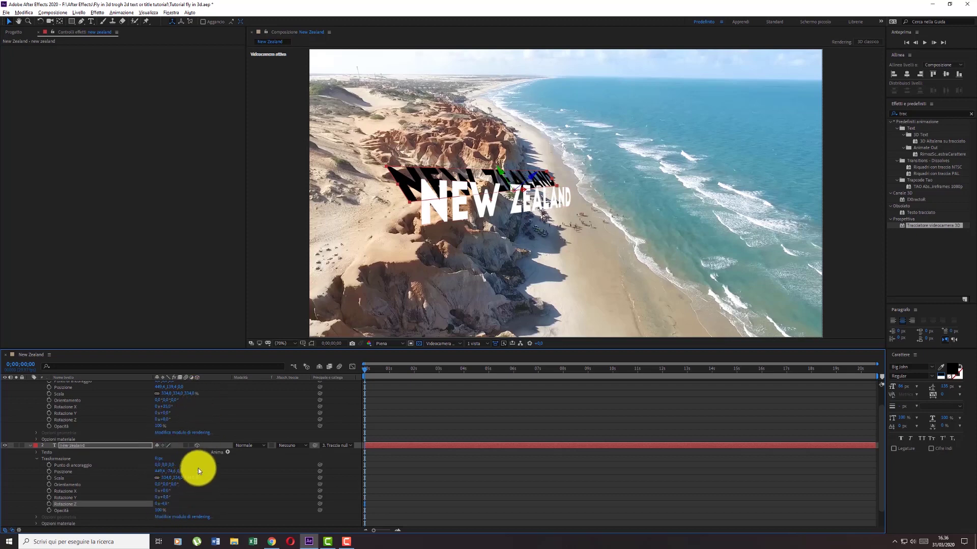
left_click_drag(177, 475, 144, 473)
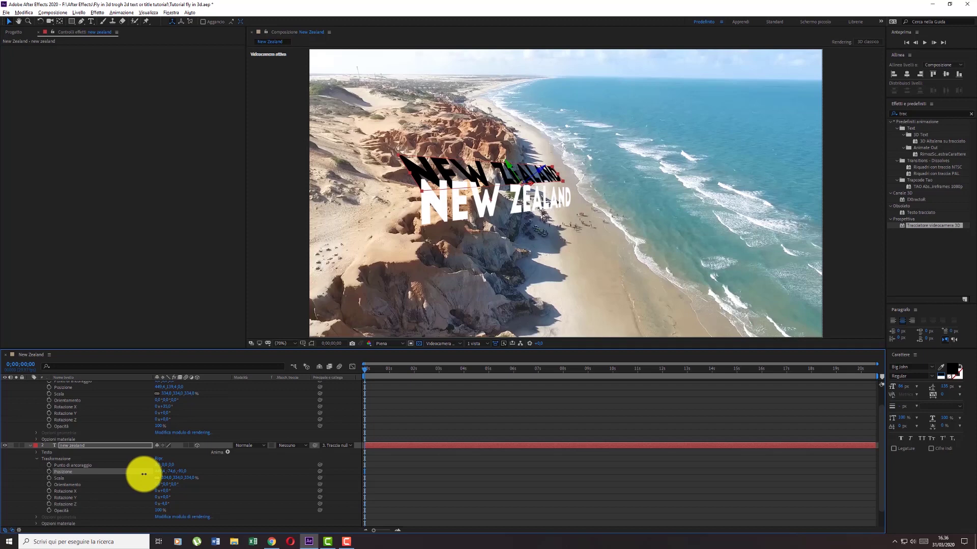
left_click(30, 444)
Search 'sfoc' and drop Controllo sfocatura onto the white 'new zealand 2' layer
left_click(29, 388)
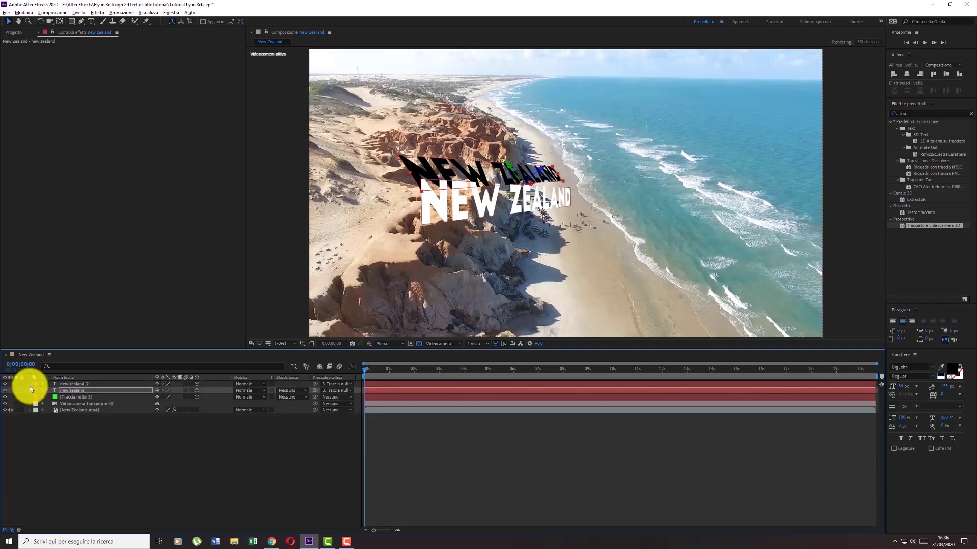
left_click(910, 112)
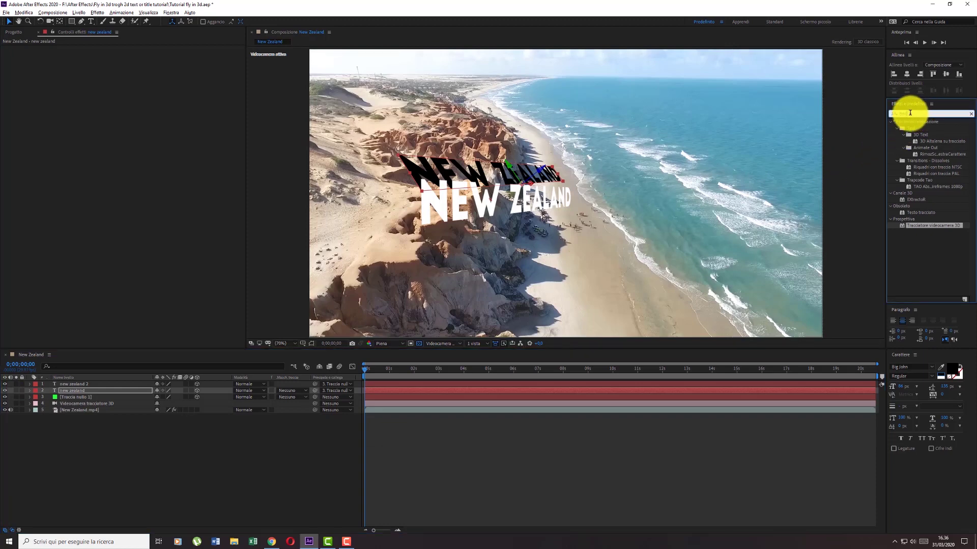
type("s")
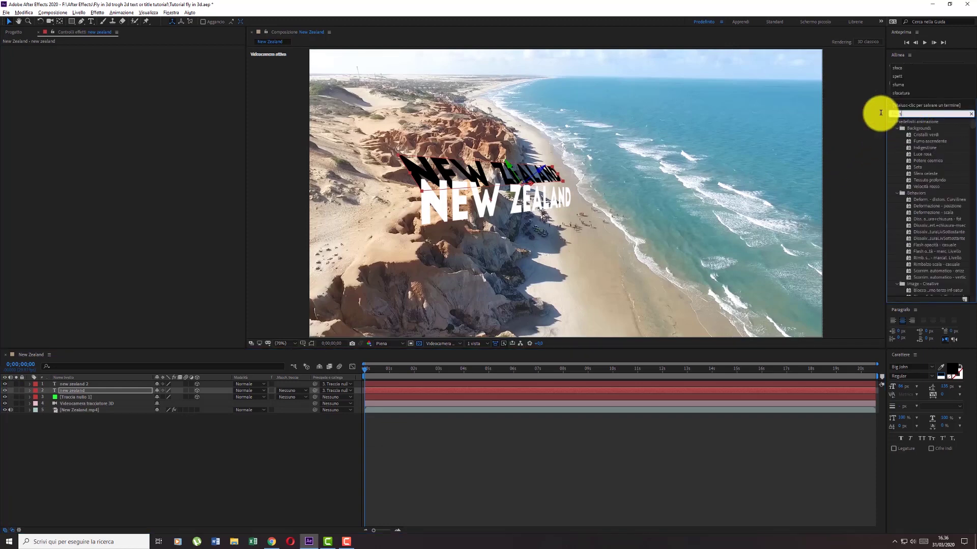
type("foca")
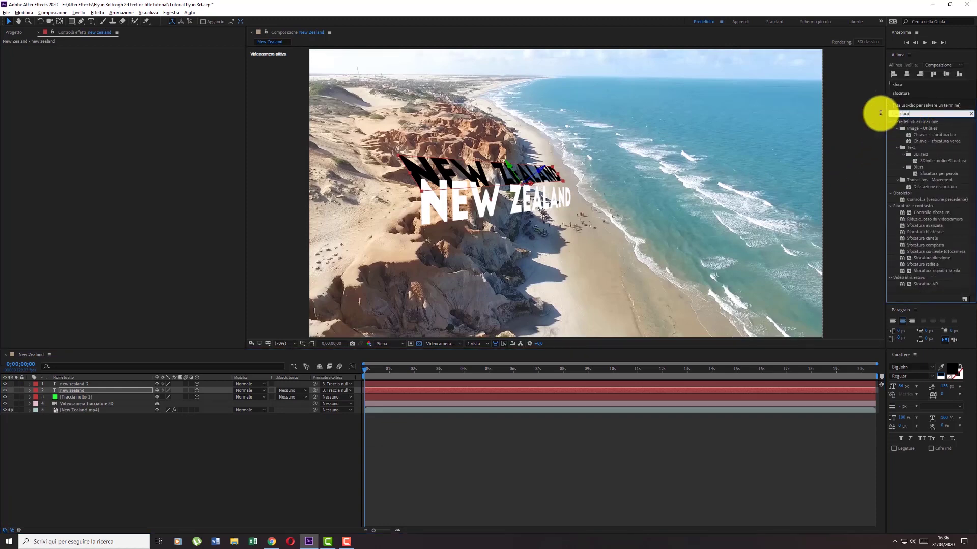
left_click(938, 213)
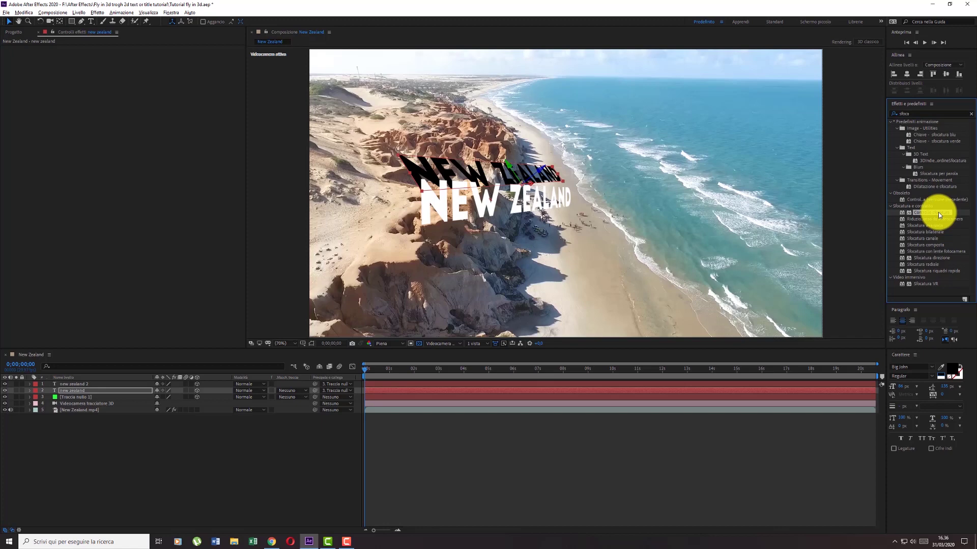
left_click_drag(939, 216, 81, 384)
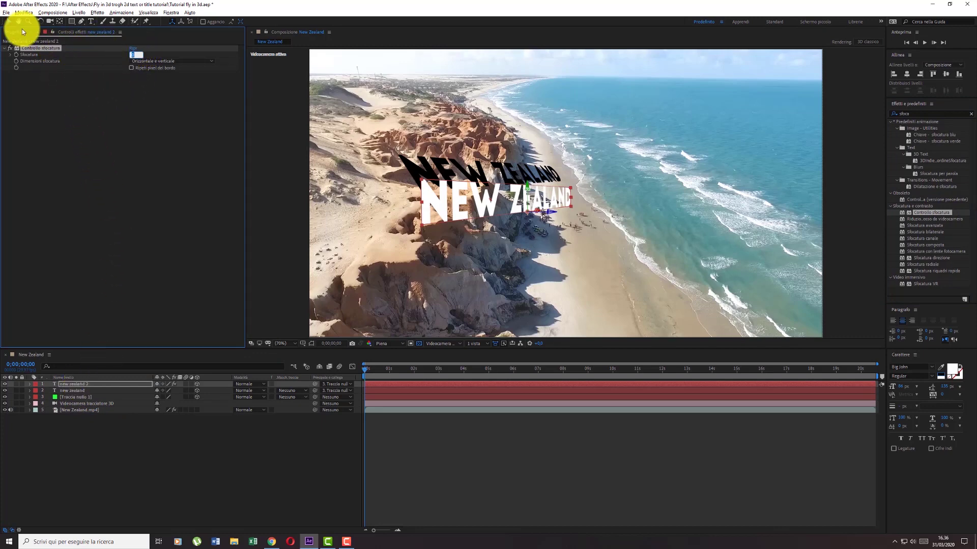
type("50")
Set the blur amount to 50, deselect, and scrub the timeline to check the tracked text
key("Return")
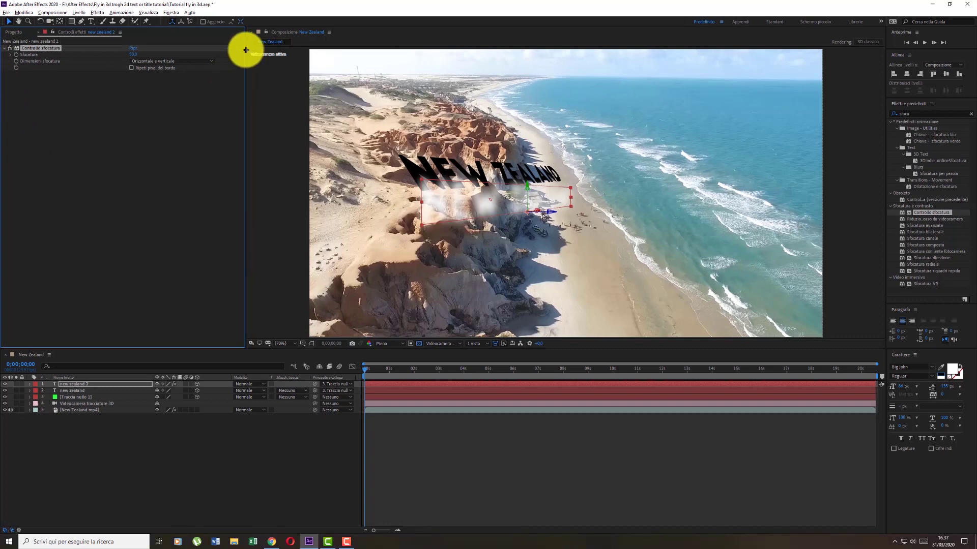
left_click(282, 96)
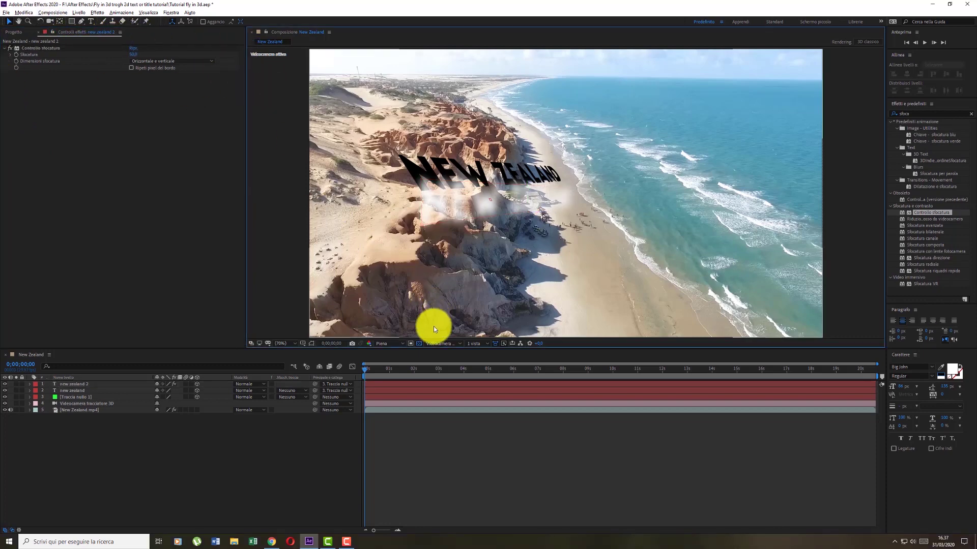
left_click_drag(364, 368, 551, 383)
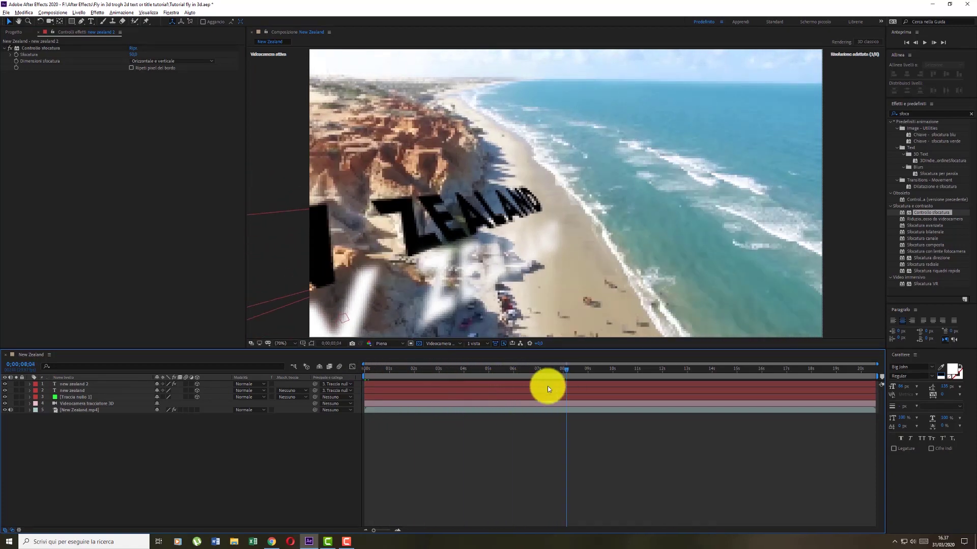
left_click_drag(551, 386, 347, 398)
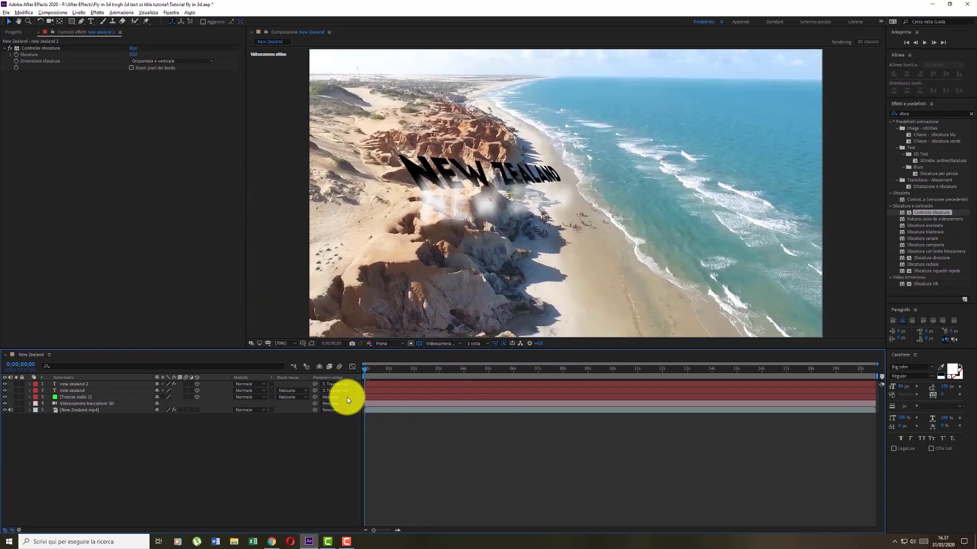
left_click(924, 43)
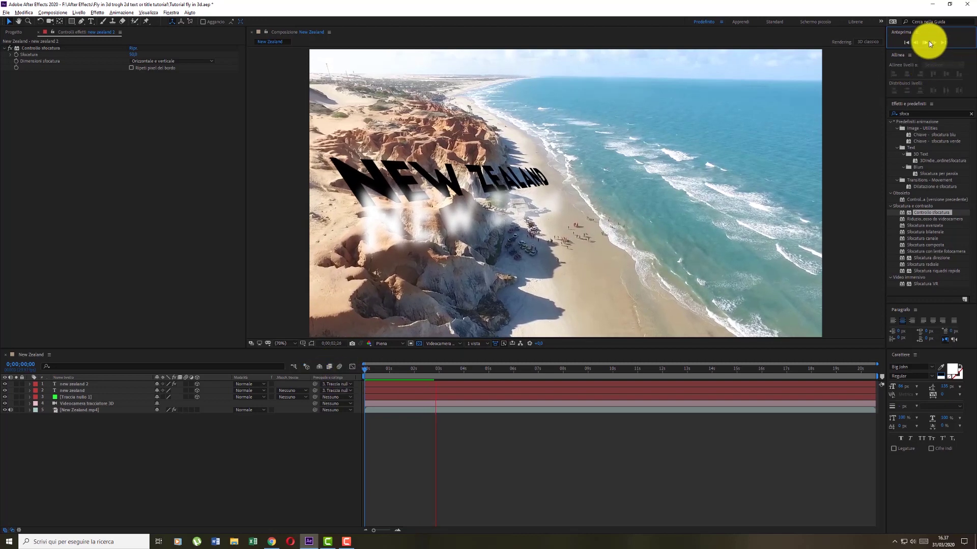
left_click(924, 43)
left_click(923, 43)
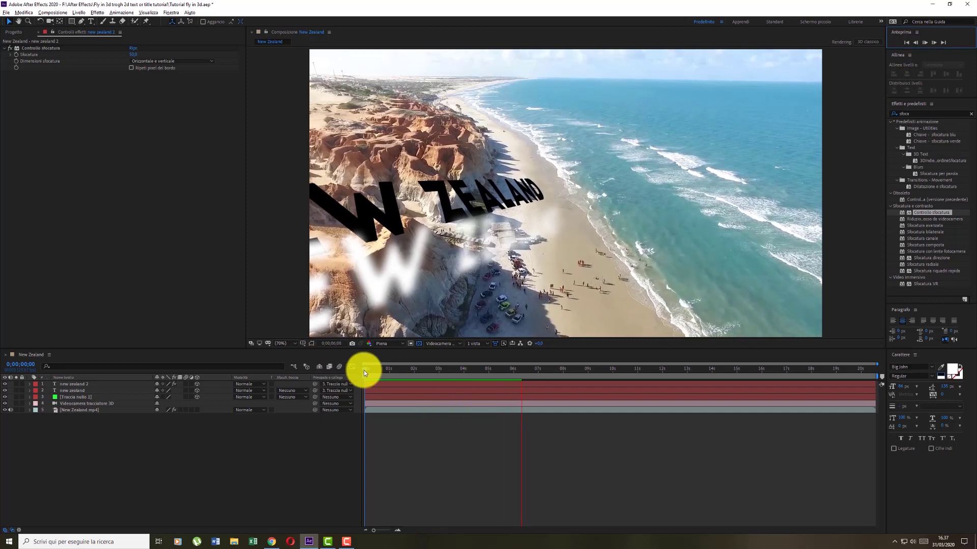
left_click(367, 371)
mouse_move(370, 369)
left_mouse_down()
mouse_move(501, 389)
mouse_move(410, 409)
mouse_move(560, 415)
mouse_move(340, 410)
left_mouse_up()
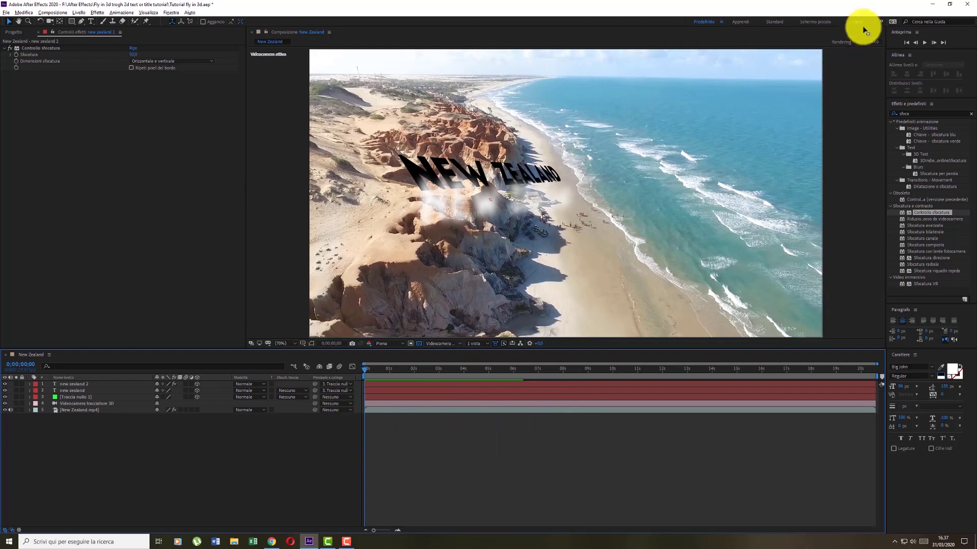
left_click(926, 46)
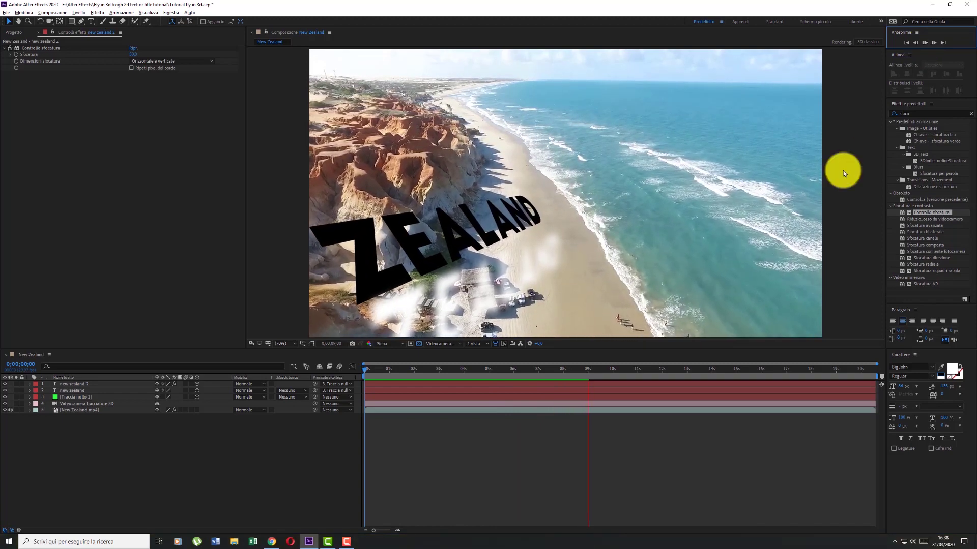
left_click(368, 371)
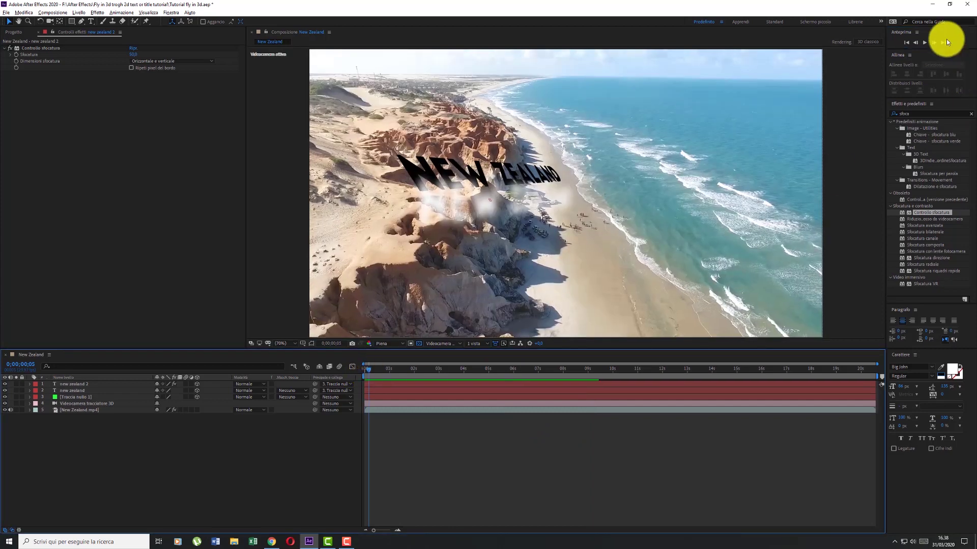
left_click(925, 43)
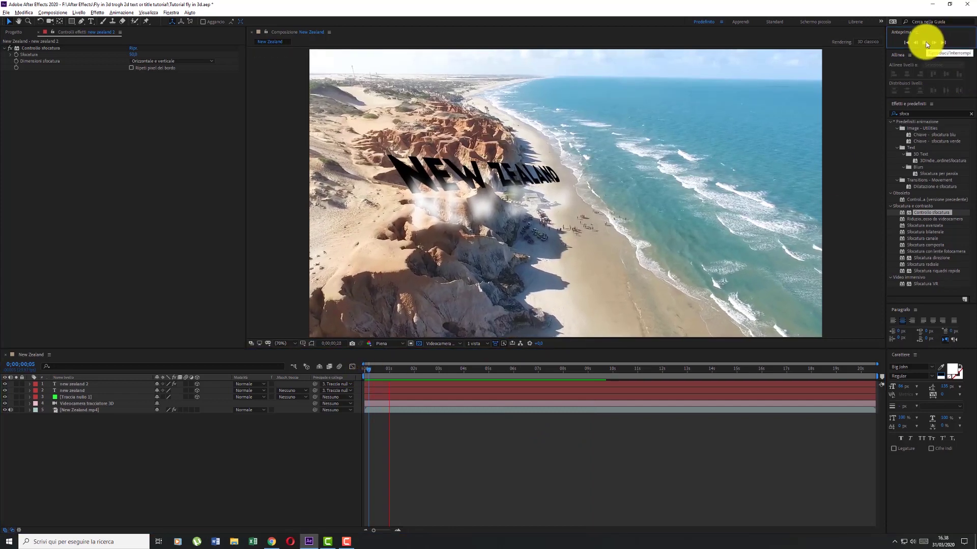